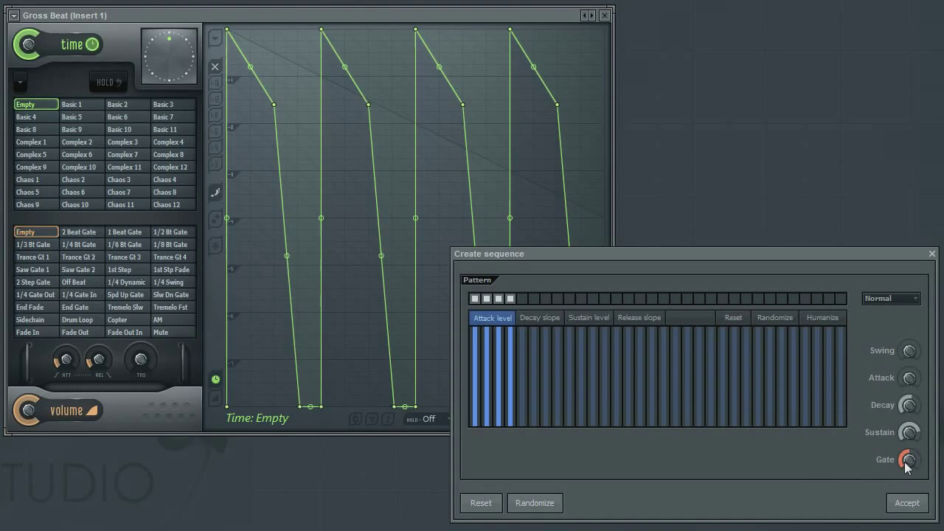
Increase the sequence's Attack and Decay amounts so each step rises gradually and decays for longer.
{"action": "left_click_drag", "start_coordinate": [909, 379], "coordinate": [909, 346]}
{"action": "left_click_drag", "start_coordinate": [908, 405], "coordinate": [906, 372]}
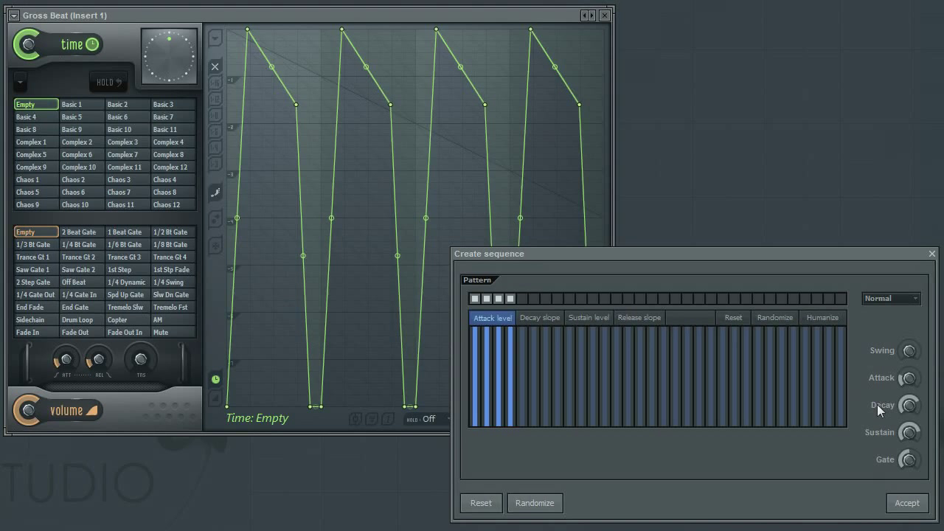
Look through the decay slope, sustain level and release slope lanes of the four-step pattern.
{"action": "left_click", "coordinate": [541, 322]}
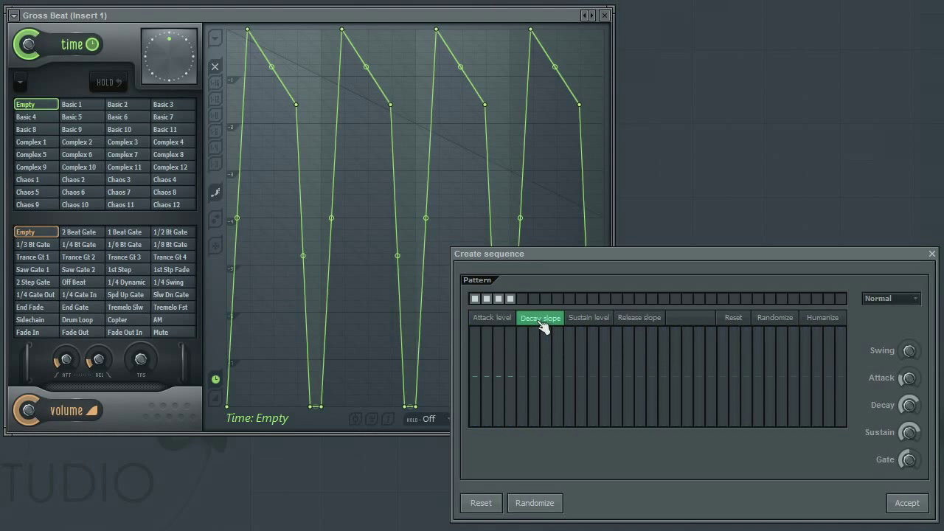
{"action": "left_click", "coordinate": [590, 327]}
{"action": "left_click", "coordinate": [646, 324]}
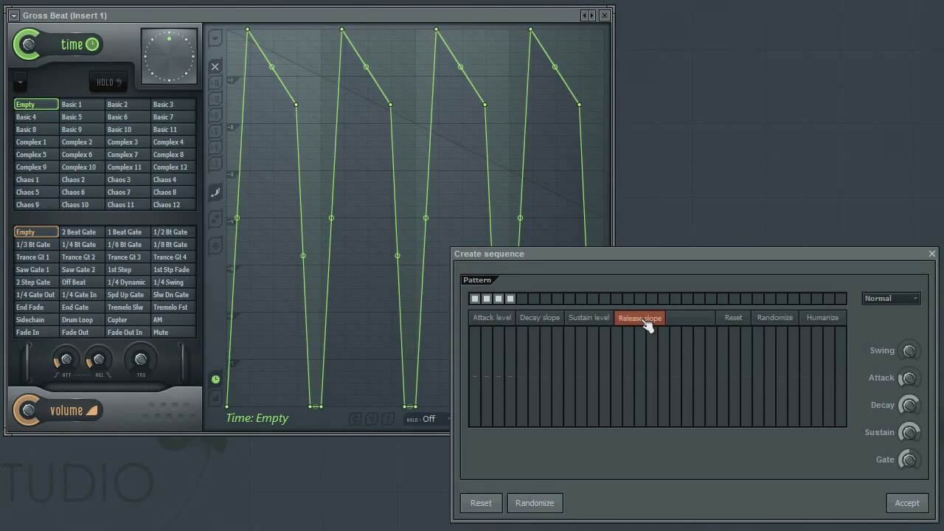
Lower the attack levels of the first four steps to uneven heights, with the second step lowest.
{"action": "left_click", "coordinate": [487, 326]}
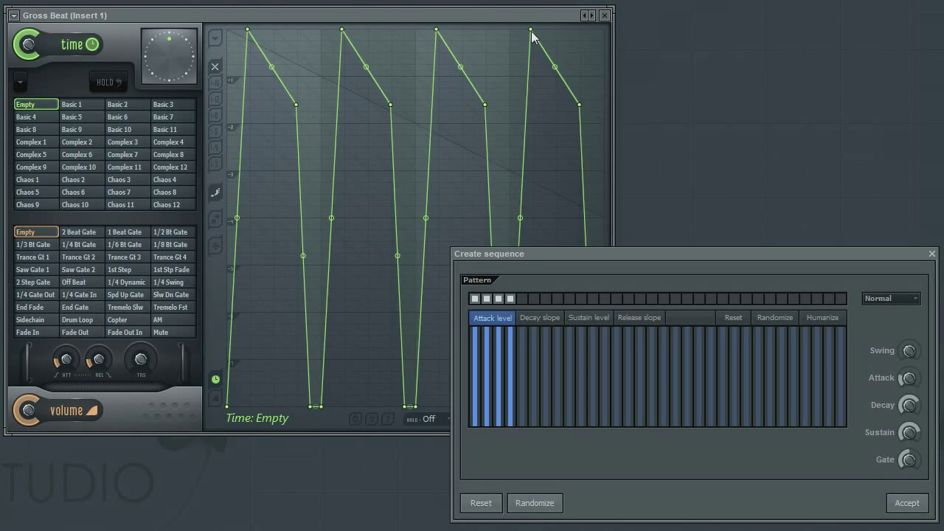
{"action": "left_click", "coordinate": [481, 334]}
{"action": "left_click_drag", "start_coordinate": [481, 334], "coordinate": [517, 344]}
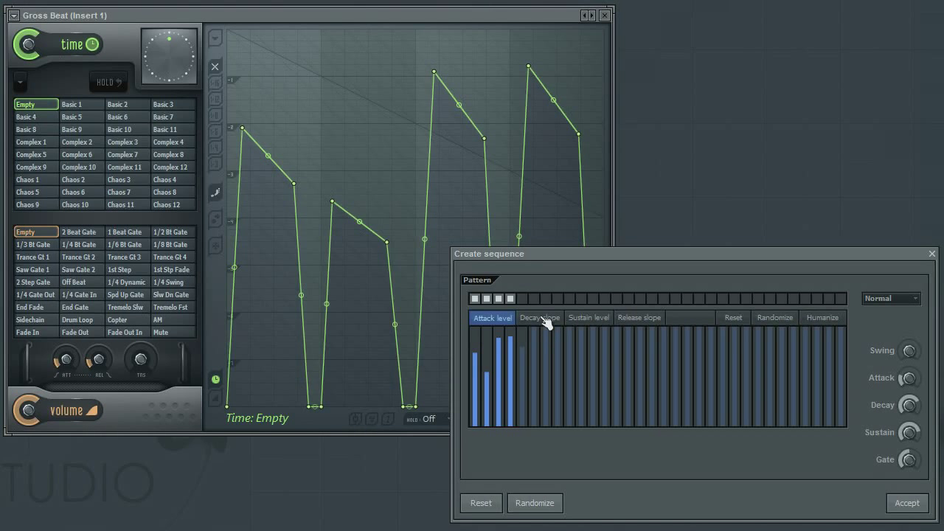
Shape the four steps' decay slopes, bending the first downward and the others upward, and lower the sustain levels of the first two.
{"action": "left_click", "coordinate": [546, 319]}
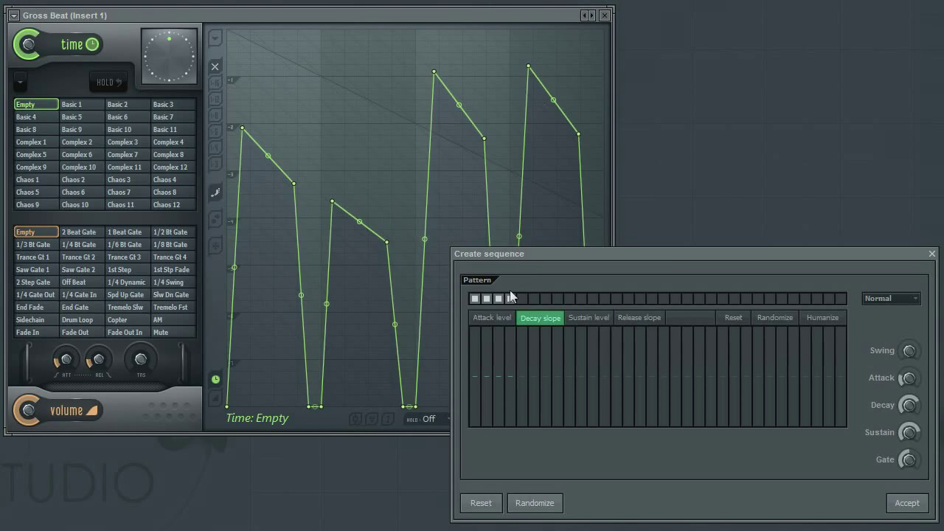
{"action": "mouse_move", "coordinate": [479, 345]}
{"action": "left_mouse_down"}
{"action": "mouse_move", "coordinate": [477, 415]}
{"action": "mouse_move", "coordinate": [489, 343]}
{"action": "mouse_move", "coordinate": [503, 417]}
{"action": "mouse_move", "coordinate": [501, 358]}
{"action": "mouse_move", "coordinate": [512, 413]}
{"action": "mouse_move", "coordinate": [514, 362]}
{"action": "mouse_move", "coordinate": [499, 360]}
{"action": "mouse_move", "coordinate": [503, 371]}
{"action": "mouse_move", "coordinate": [489, 362]}
{"action": "mouse_move", "coordinate": [491, 347]}
{"action": "left_mouse_up"}
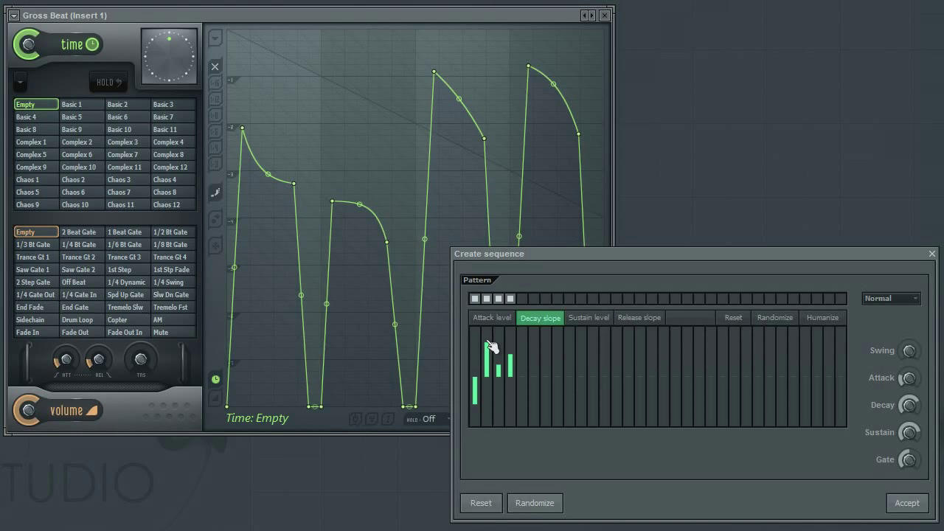
{"action": "left_click", "coordinate": [604, 320]}
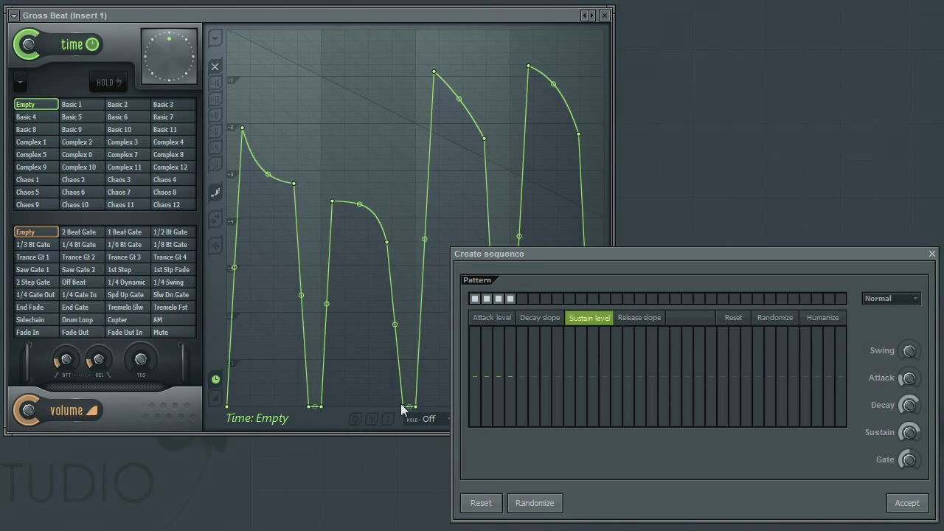
{"action": "left_click_drag", "start_coordinate": [480, 383], "coordinate": [502, 379]}
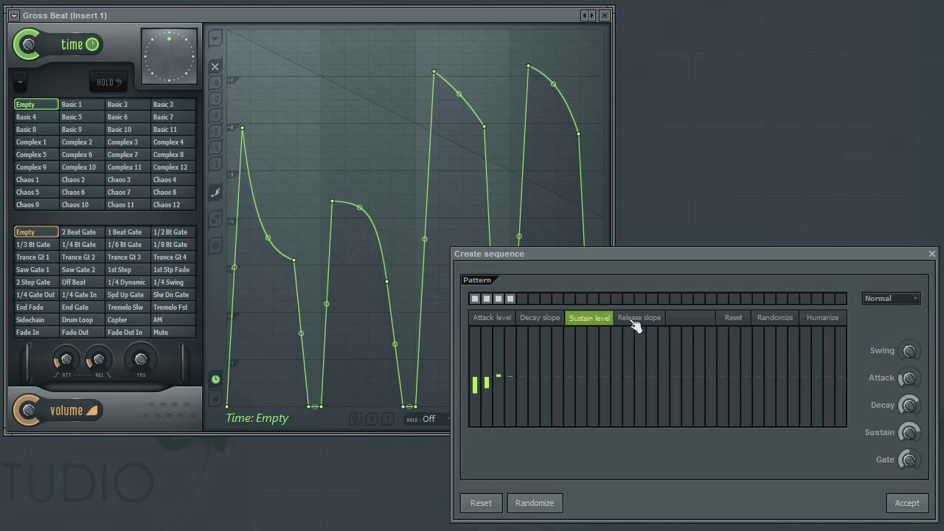
Draw varied release slopes for the pattern steps twice, resetting the release slope lane after each attempt.
{"action": "left_click", "coordinate": [626, 325]}
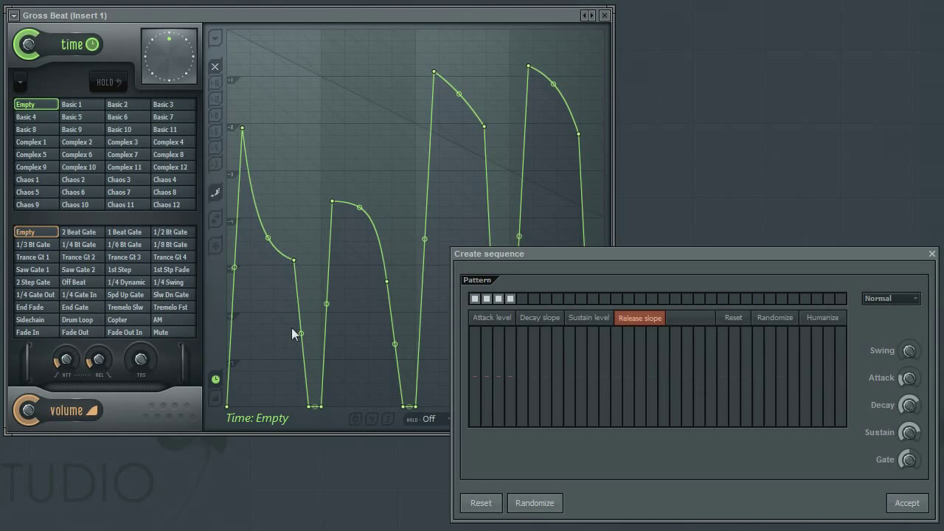
{"action": "mouse_move", "coordinate": [479, 389]}
{"action": "left_mouse_down"}
{"action": "mouse_move", "coordinate": [479, 362]}
{"action": "mouse_move", "coordinate": [476, 415]}
{"action": "mouse_move", "coordinate": [489, 395]}
{"action": "mouse_move", "coordinate": [488, 408]}
{"action": "mouse_move", "coordinate": [480, 360]}
{"action": "mouse_move", "coordinate": [483, 397]}
{"action": "mouse_move", "coordinate": [482, 386]}
{"action": "mouse_move", "coordinate": [504, 381]}
{"action": "mouse_move", "coordinate": [506, 352]}
{"action": "left_mouse_up"}
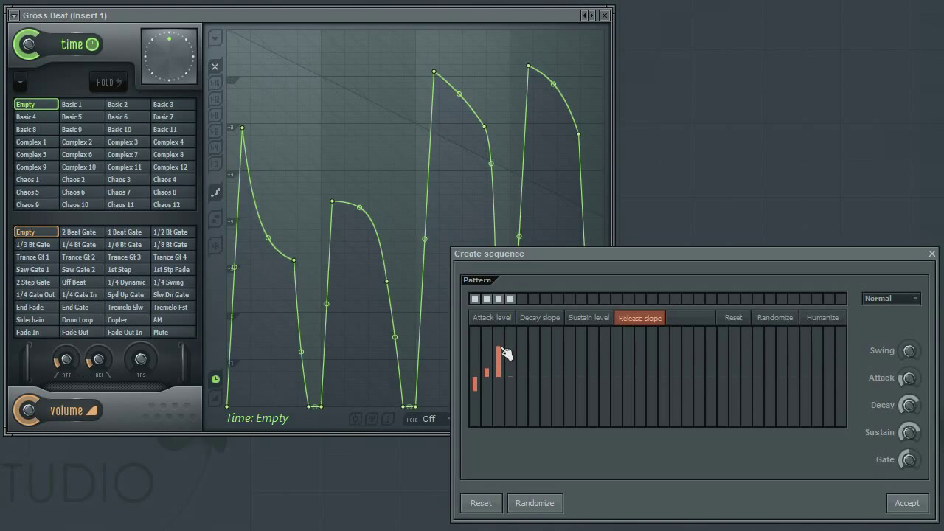
{"action": "left_click", "coordinate": [737, 319]}
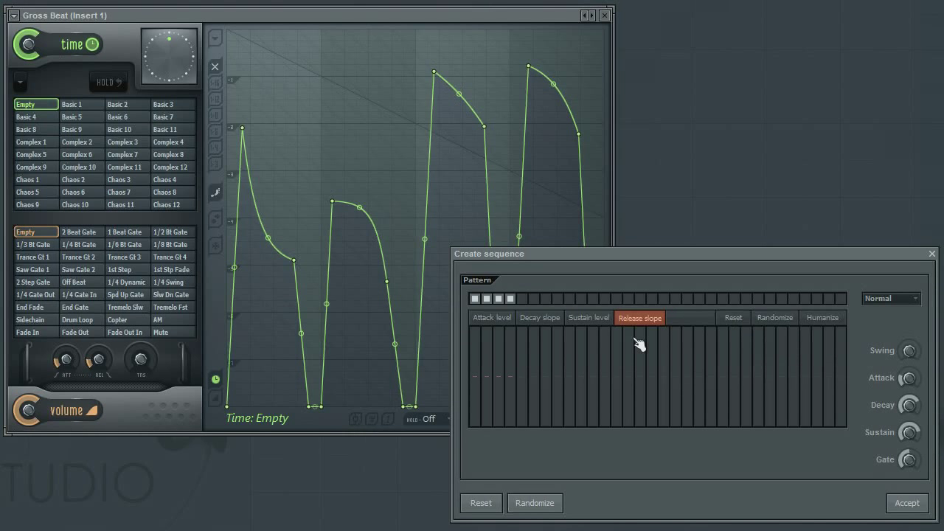
{"action": "left_click", "coordinate": [481, 361]}
{"action": "mouse_move", "coordinate": [485, 364]}
{"action": "left_mouse_down"}
{"action": "mouse_move", "coordinate": [501, 361]}
{"action": "mouse_move", "coordinate": [512, 383]}
{"action": "left_mouse_up"}
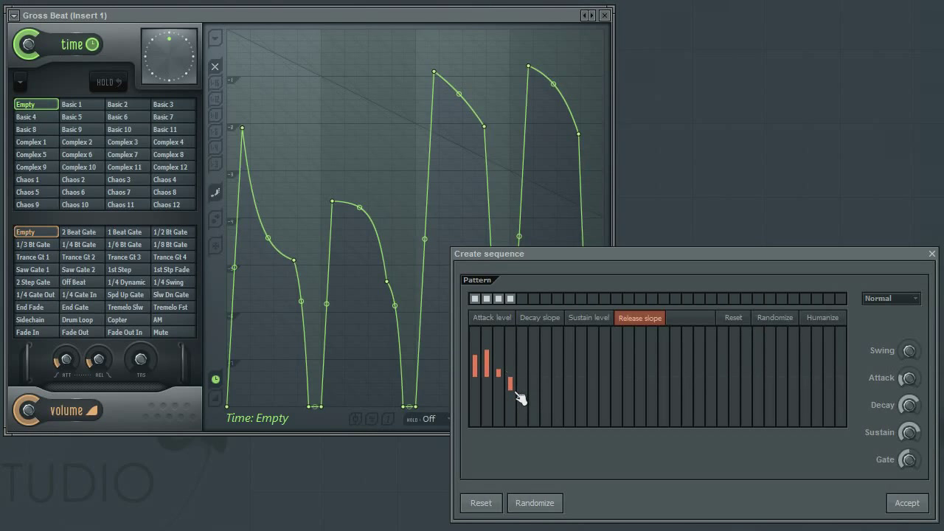
{"action": "left_click", "coordinate": [737, 319]}
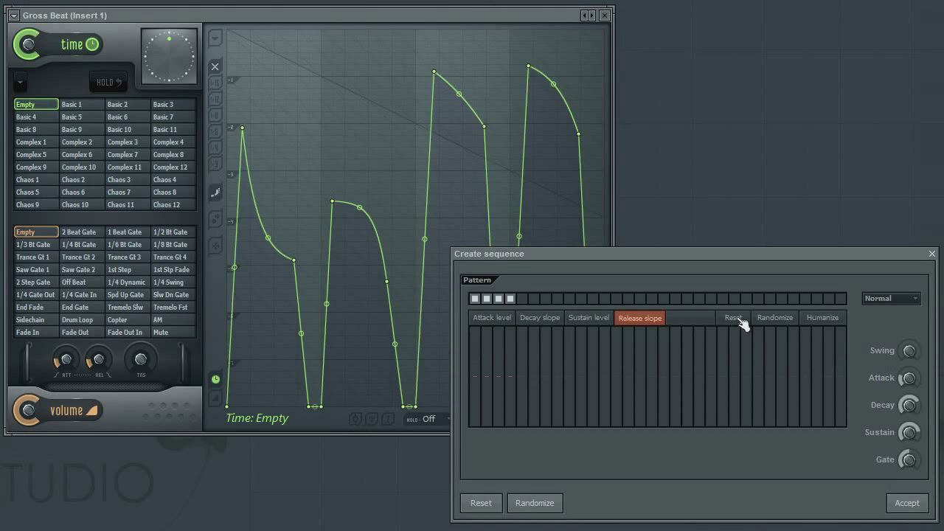
Reset the sustain level, decay slope and attack level lanes to their defaults.
{"action": "left_click", "coordinate": [601, 318]}
{"action": "left_click", "coordinate": [741, 319]}
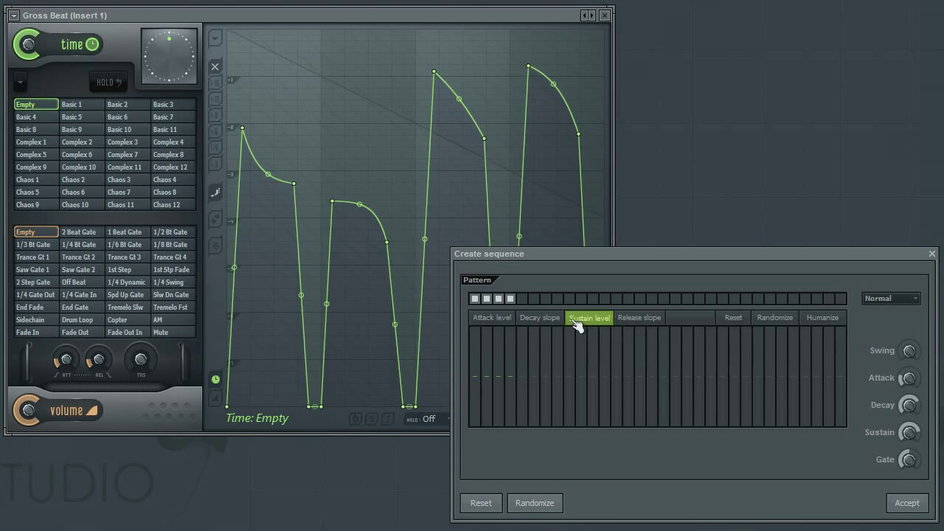
{"action": "left_click", "coordinate": [549, 319]}
{"action": "left_click", "coordinate": [737, 323]}
{"action": "left_click", "coordinate": [505, 322]}
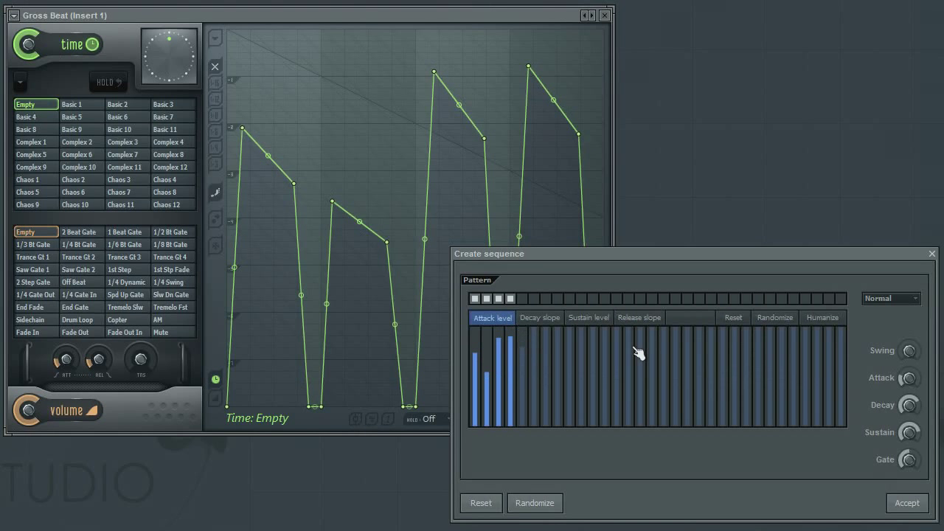
{"action": "left_click", "coordinate": [734, 323]}
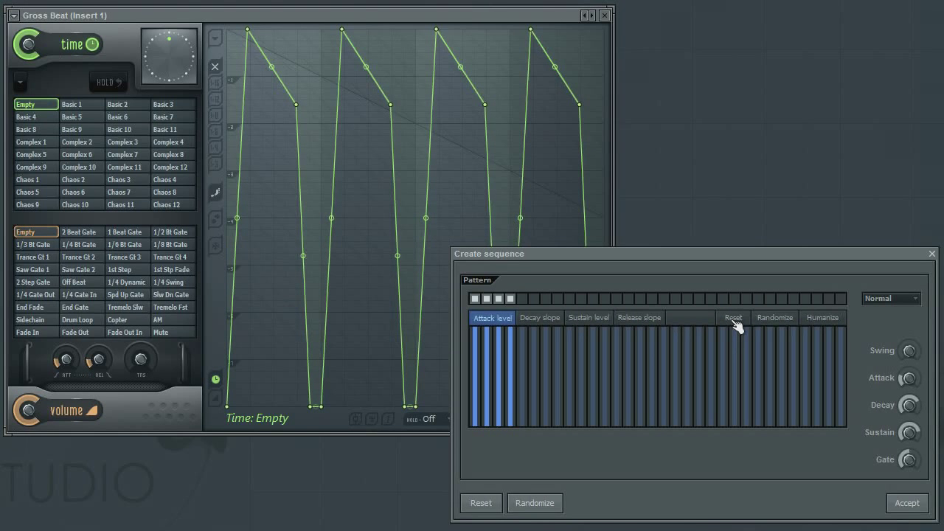
Randomize the attack level, decay slope, sustain level and release slope lanes one after another.
{"action": "left_click", "coordinate": [783, 319]}
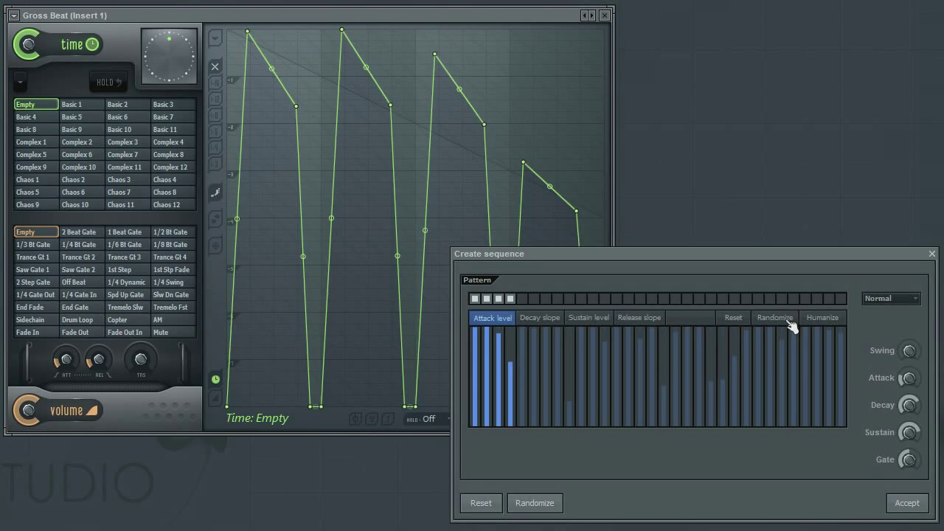
{"action": "left_click", "coordinate": [543, 321]}
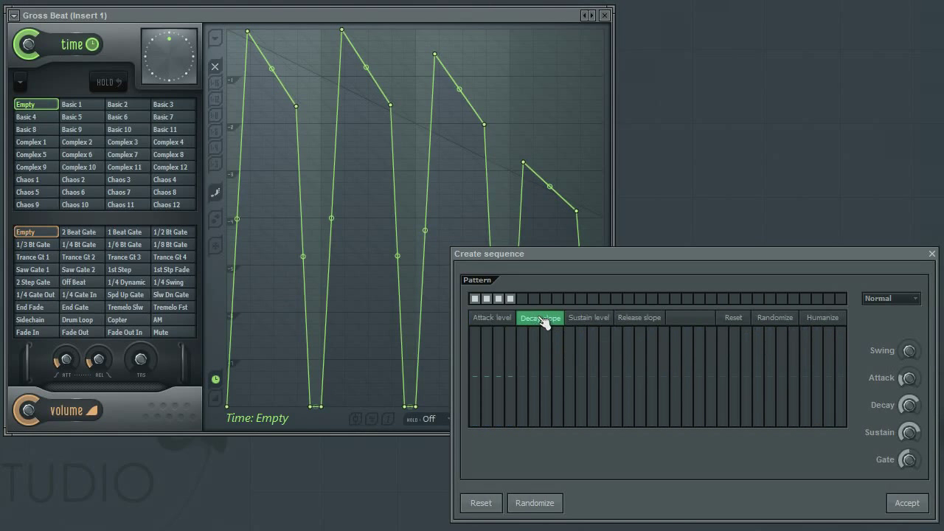
{"action": "left_click", "coordinate": [770, 324]}
{"action": "left_click", "coordinate": [594, 324]}
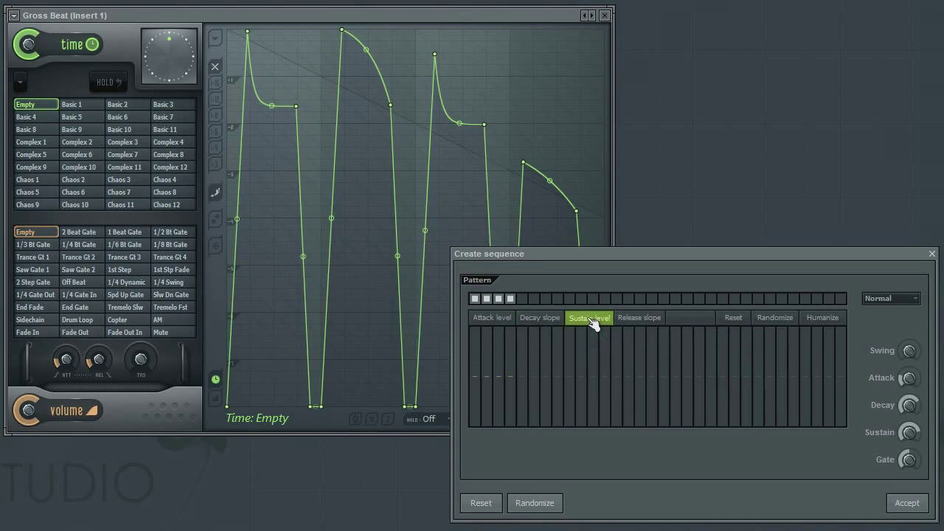
{"action": "left_click", "coordinate": [767, 325]}
{"action": "left_click", "coordinate": [640, 319]}
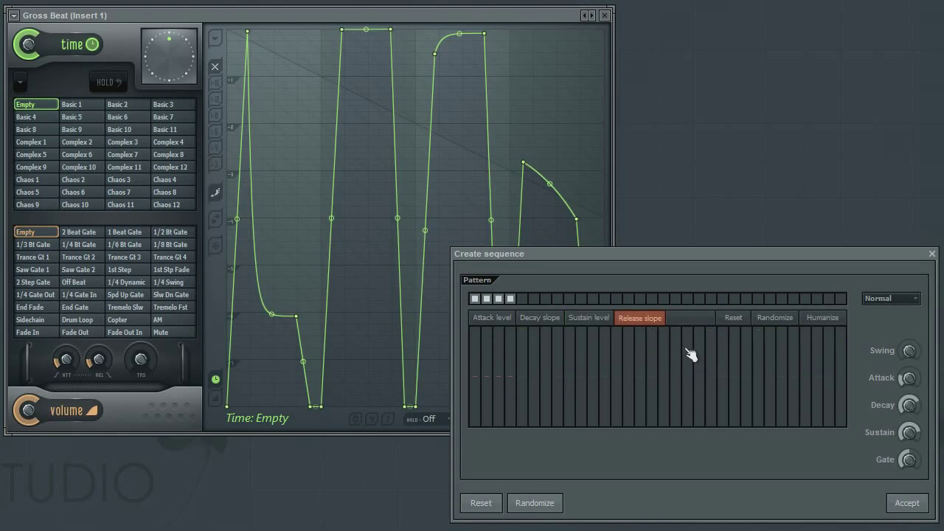
{"action": "left_click", "coordinate": [768, 323]}
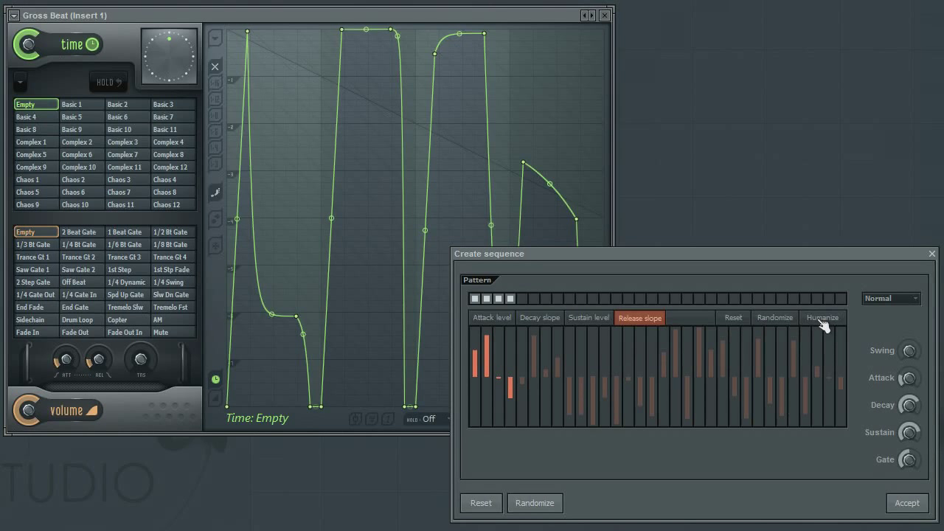
Humanize the sustain level, decay slope and attack level lanes.
{"action": "left_click", "coordinate": [584, 319]}
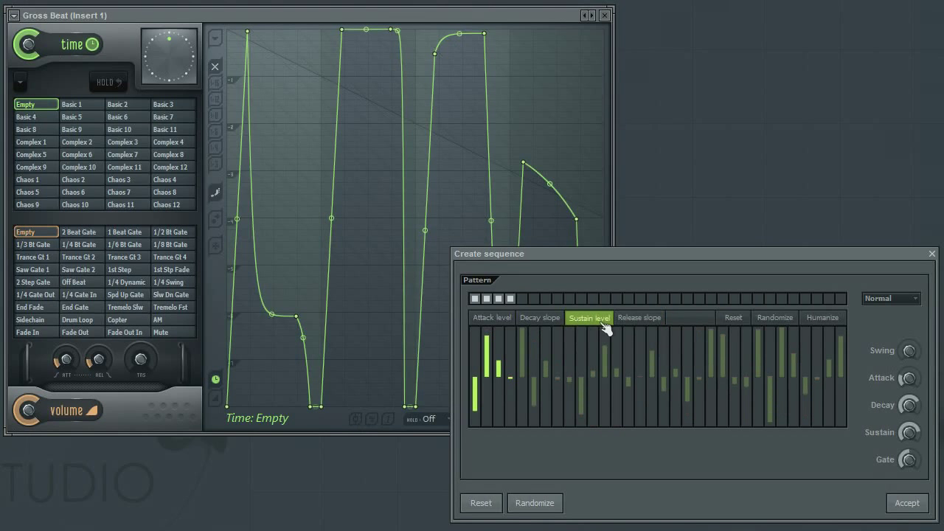
{"action": "left_click", "coordinate": [827, 319]}
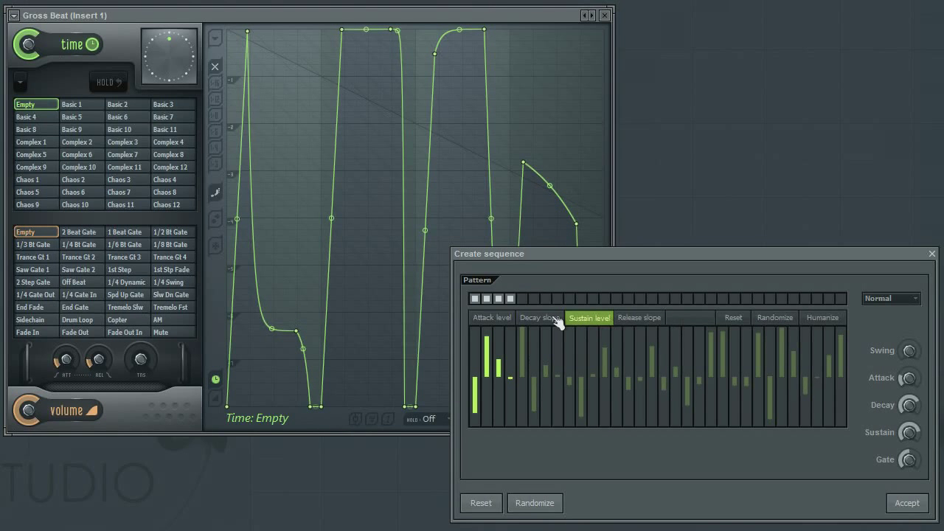
{"action": "left_click", "coordinate": [552, 320]}
{"action": "left_click", "coordinate": [814, 318]}
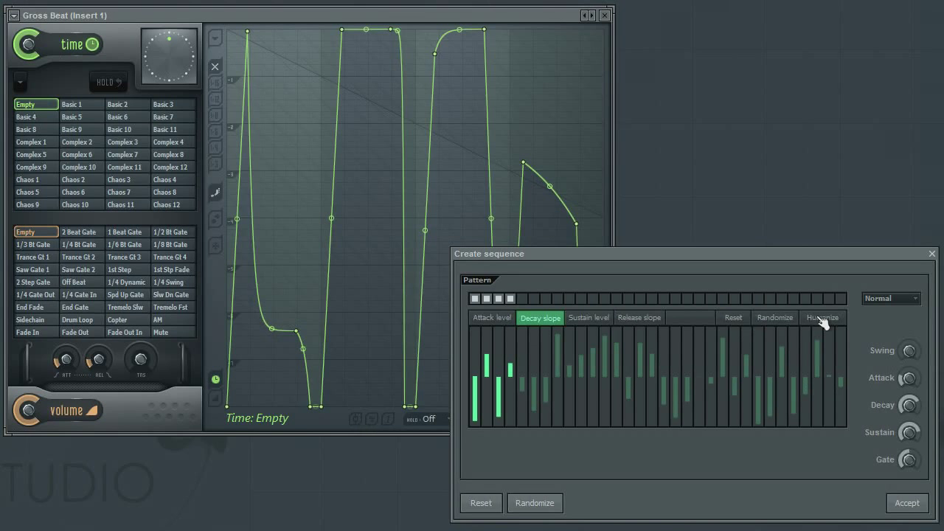
{"action": "left_click", "coordinate": [505, 321]}
{"action": "left_click", "coordinate": [829, 318]}
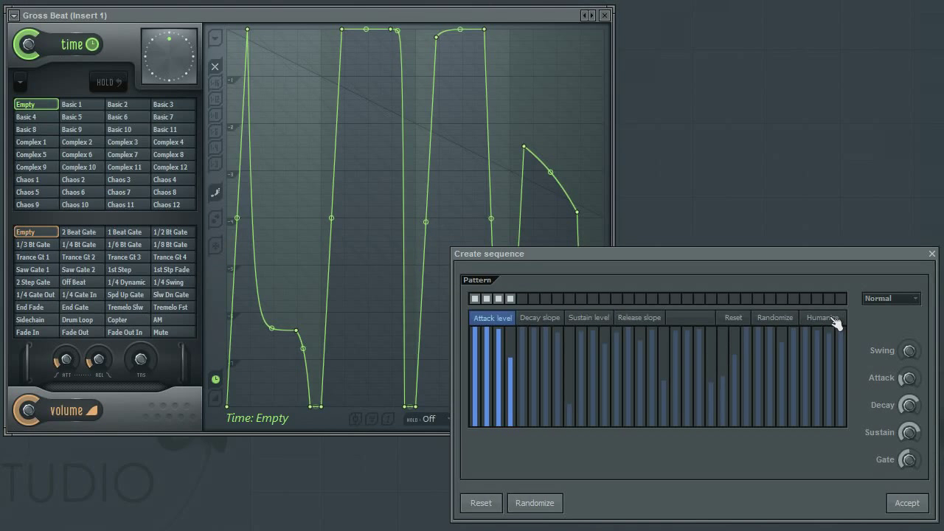
Compare the Ping-pong and Normal pattern modes, leaving the sequence on Ping-pong.
{"action": "left_click", "coordinate": [917, 301]}
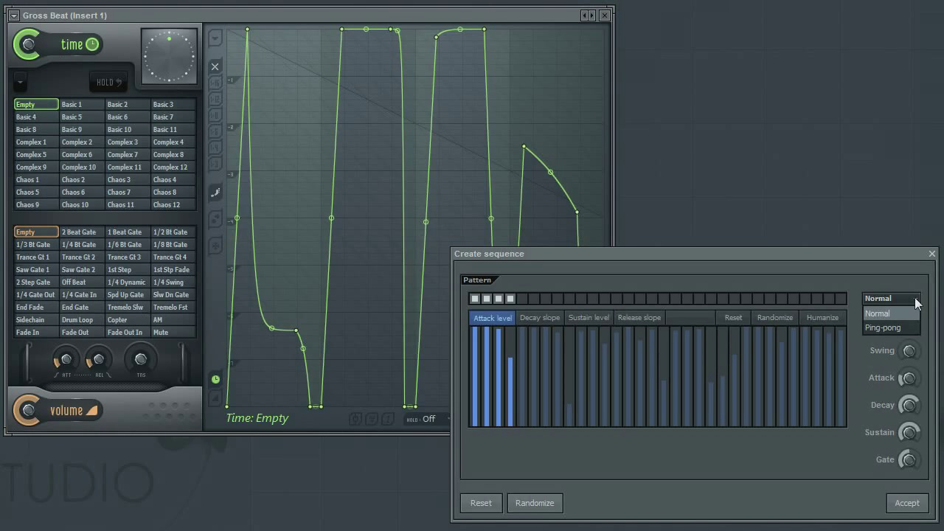
{"action": "left_click", "coordinate": [882, 328]}
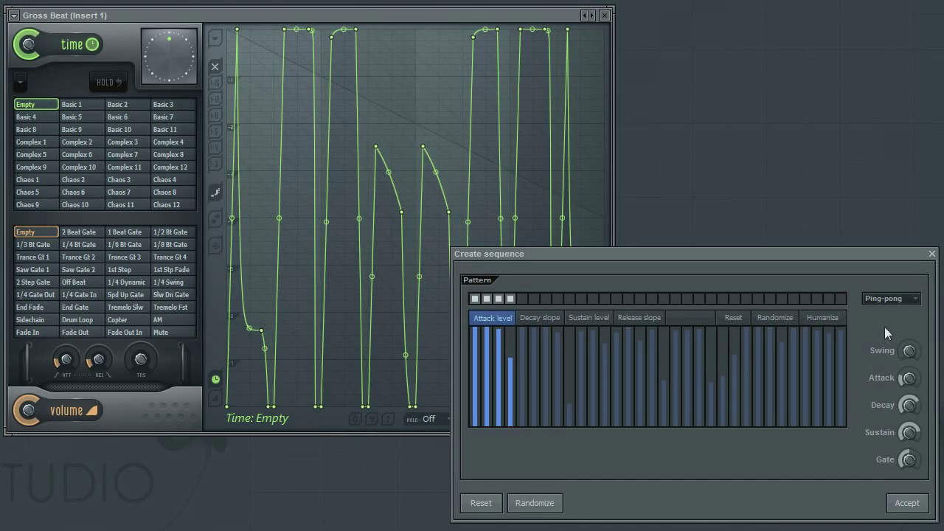
{"action": "left_click", "coordinate": [895, 301]}
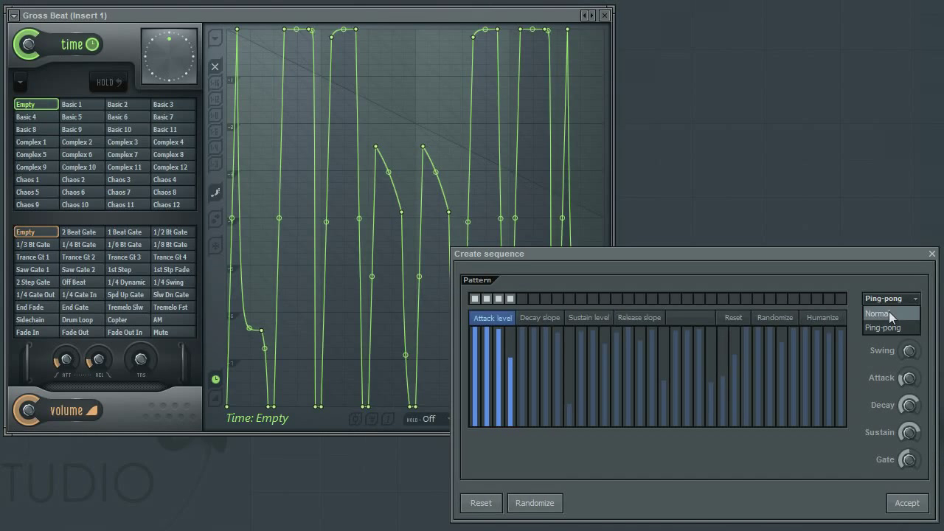
{"action": "left_click", "coordinate": [889, 311]}
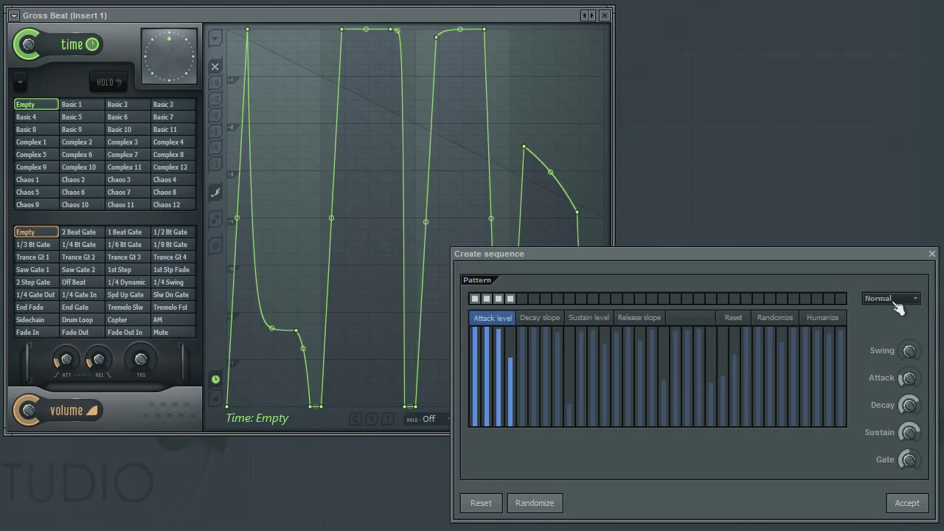
{"action": "left_click", "coordinate": [892, 298]}
{"action": "left_click", "coordinate": [890, 327]}
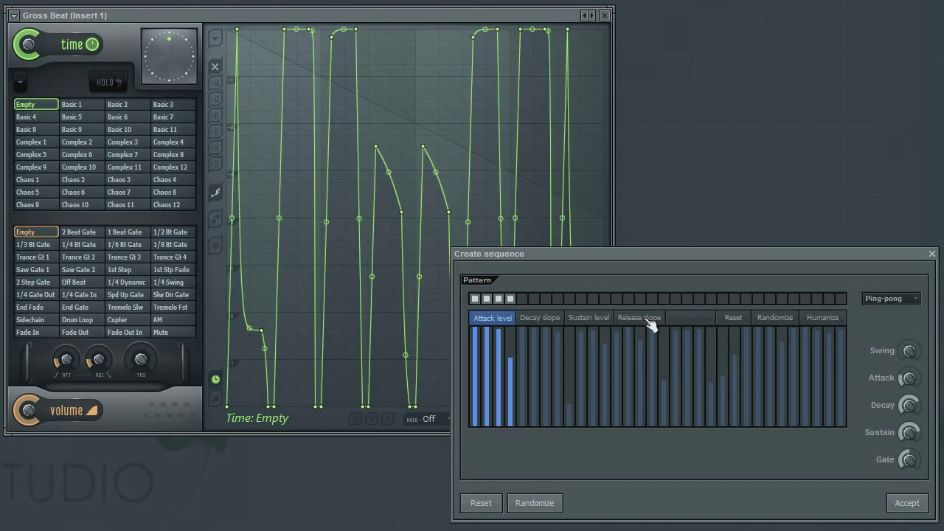
Randomize the whole sequence and review its decay slope, sustain level and release slope lanes.
{"action": "left_click", "coordinate": [535, 503]}
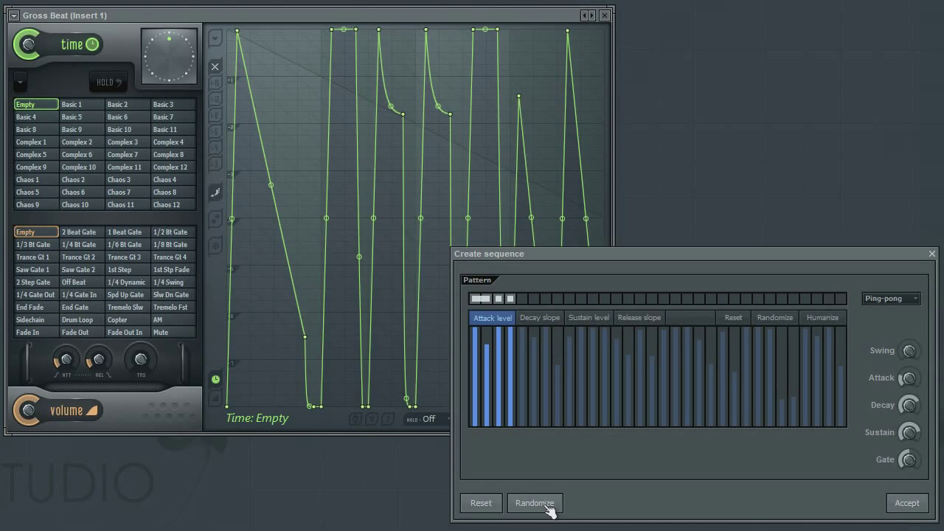
{"action": "left_click", "coordinate": [550, 318]}
{"action": "left_click", "coordinate": [601, 319]}
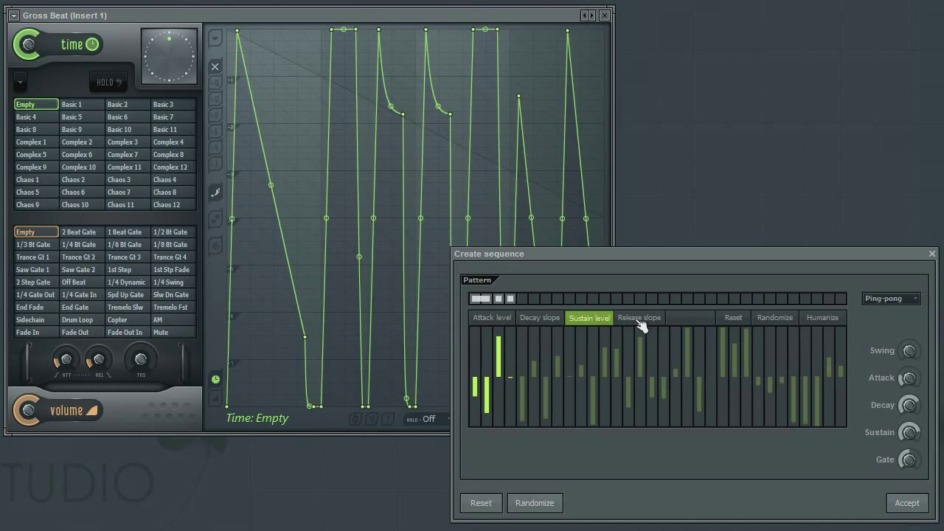
{"action": "left_click", "coordinate": [639, 322]}
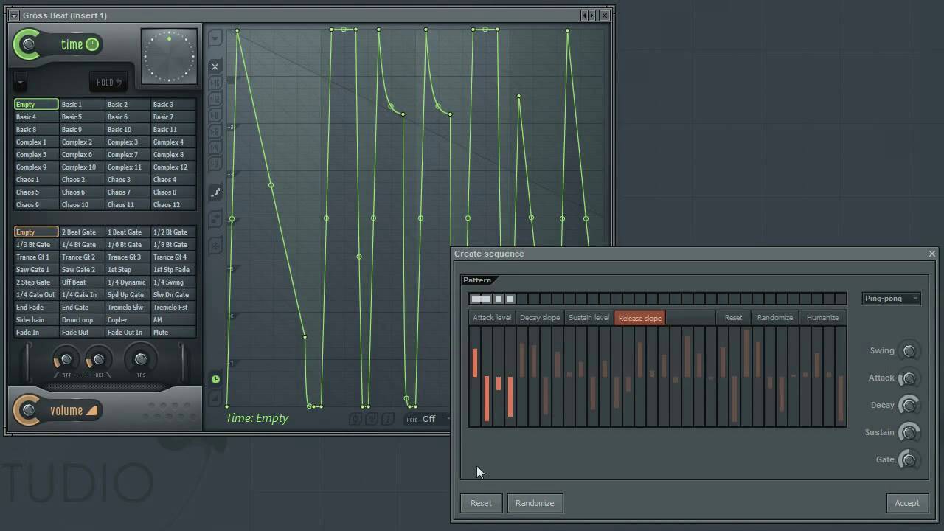
Reset the whole sequence to its defaults and check the attack level, decay slope and sustain level lanes.
{"action": "left_click", "coordinate": [481, 503]}
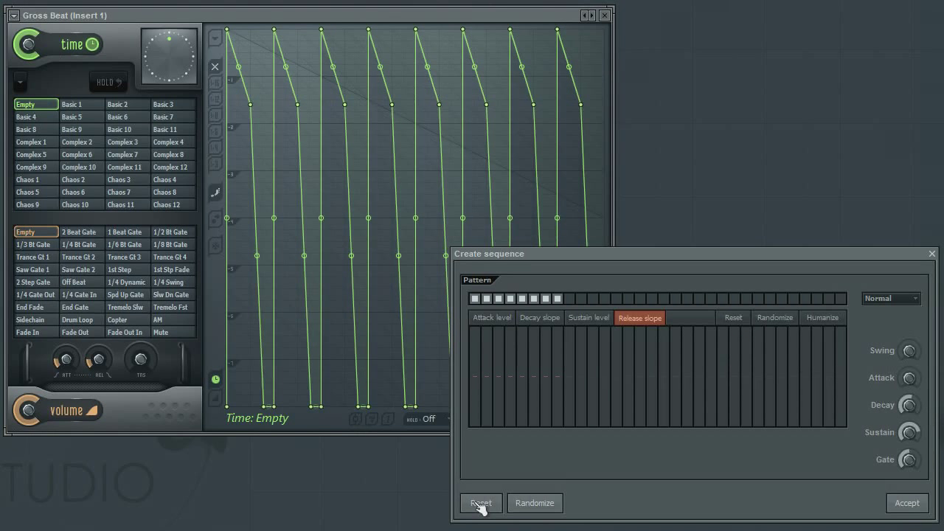
{"action": "left_click", "coordinate": [492, 323]}
{"action": "left_click", "coordinate": [545, 322]}
{"action": "left_click", "coordinate": [594, 323]}
Raise the release slopes of the first five steps, and draw sustain levels falling from high to low across the pattern.
{"action": "left_click", "coordinate": [638, 323]}
{"action": "left_click_drag", "start_coordinate": [481, 347], "coordinate": [539, 384]}
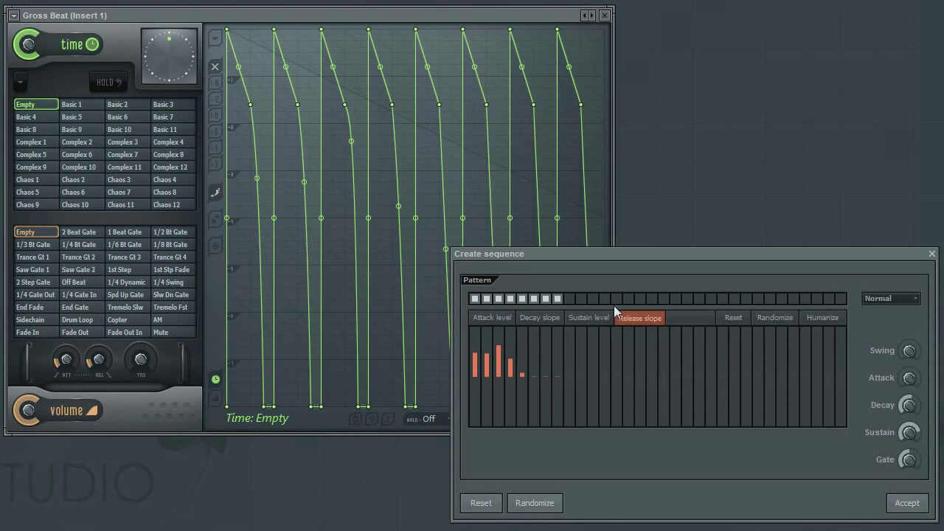
{"action": "left_click", "coordinate": [590, 317]}
{"action": "mouse_move", "coordinate": [476, 357]}
{"action": "left_mouse_down"}
{"action": "mouse_move", "coordinate": [502, 358]}
{"action": "mouse_move", "coordinate": [528, 392]}
{"action": "mouse_move", "coordinate": [553, 388]}
{"action": "left_mouse_up"}
Draw decay slopes falling from positive to negative across the first seven steps, and lower those steps' attack levels to uneven heights.
{"action": "left_click", "coordinate": [553, 321]}
{"action": "mouse_move", "coordinate": [487, 359]}
{"action": "left_mouse_down"}
{"action": "mouse_move", "coordinate": [477, 346]}
{"action": "mouse_move", "coordinate": [550, 429]}
{"action": "left_mouse_up"}
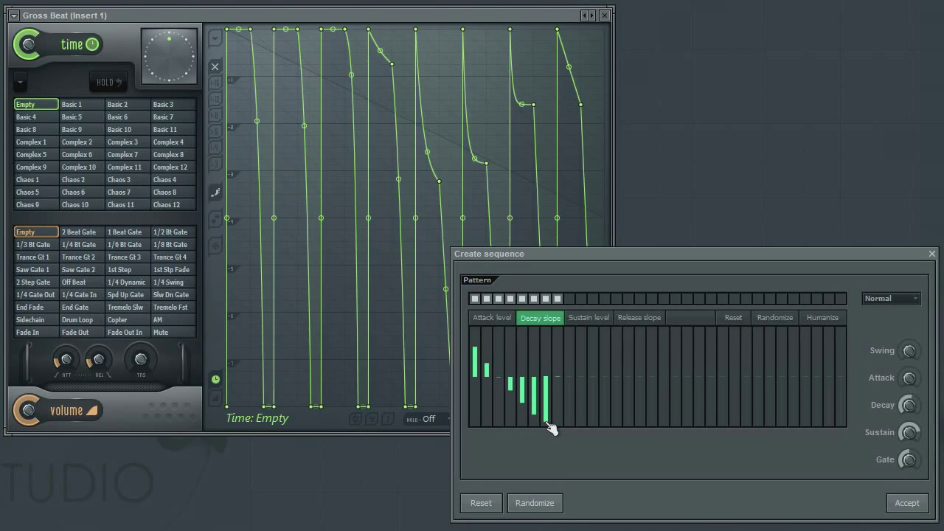
{"action": "left_click", "coordinate": [494, 321]}
{"action": "mouse_move", "coordinate": [476, 351]}
{"action": "left_mouse_down"}
{"action": "mouse_move", "coordinate": [538, 369]}
{"action": "mouse_move", "coordinate": [556, 356]}
{"action": "left_mouse_up"}
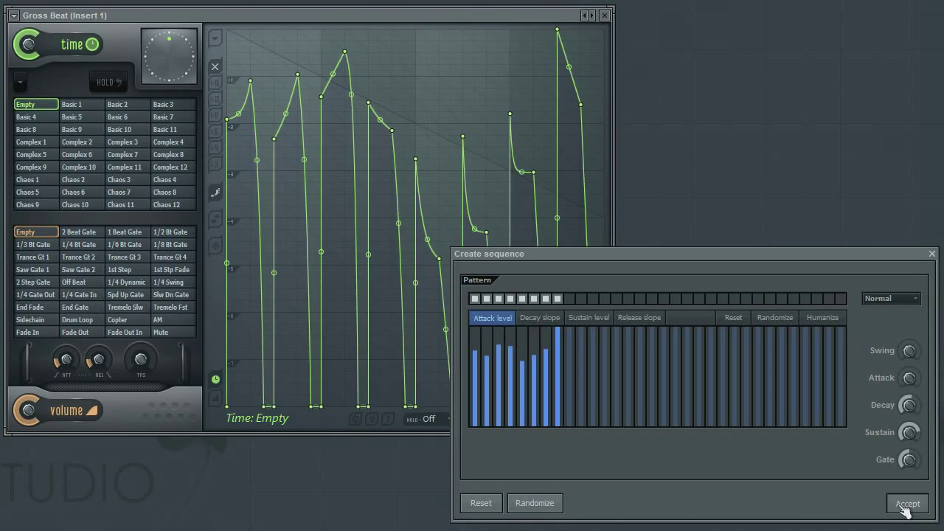